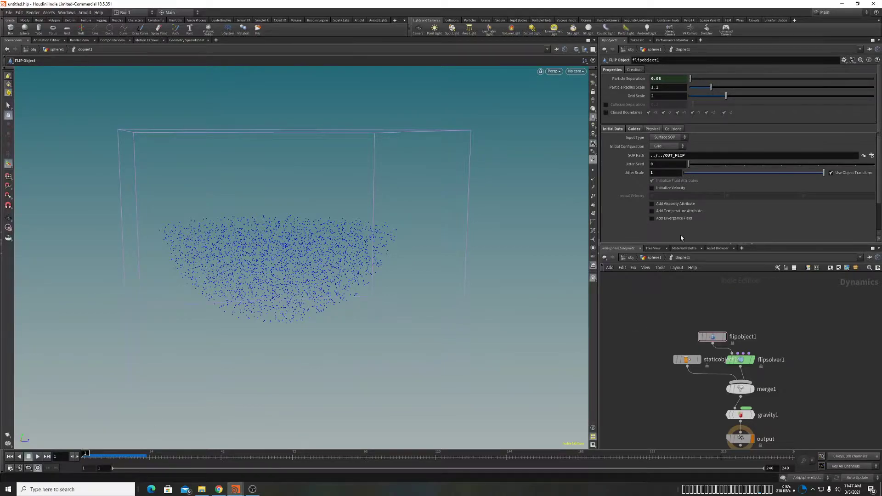
# Turn off Display Geometry on staticobject1 to hide the bowl collider
pyautogui.moveTo(652, 340); pyautogui.dragTo(682, 363)
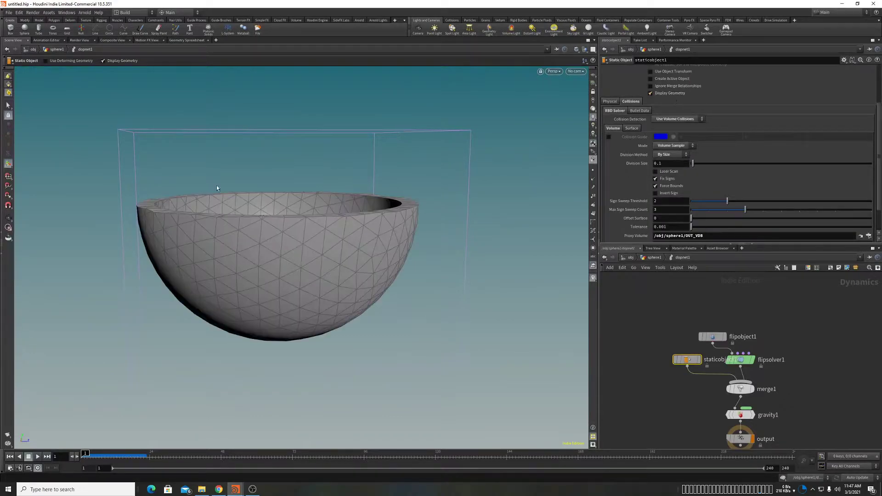
pyautogui.moveTo(286, 323); pyautogui.dragTo(362, 251)
pyautogui.click(649, 93)
# Play the FLIP simulation from a side view and stop at frame 84
pyautogui.moveTo(436, 258); pyautogui.dragTo(638, 393)
pyautogui.click(37, 456)
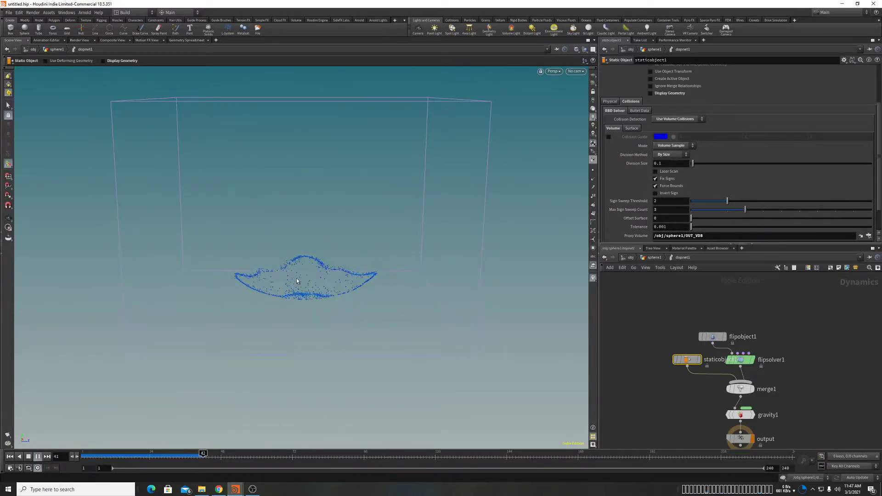
pyautogui.click(37, 456)
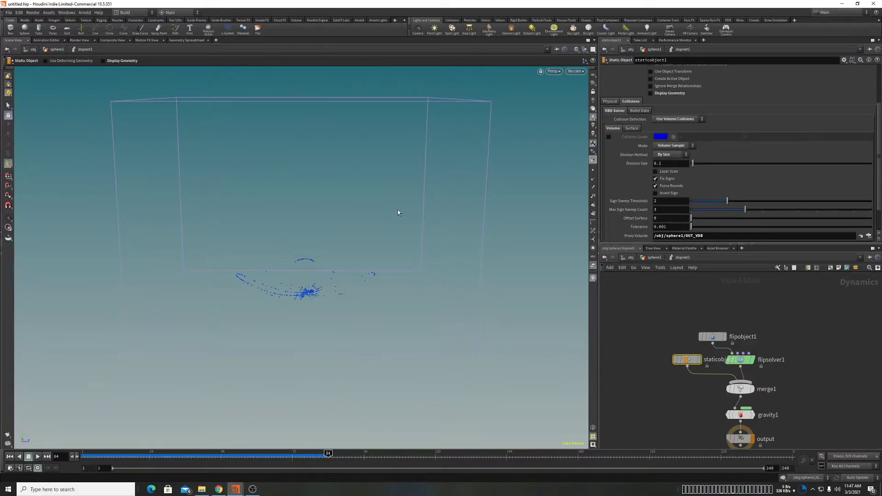
# Set flipobject1's Particle Separation to 0.07, then 0.05, and play the denser simulation
pyautogui.click(10, 456)
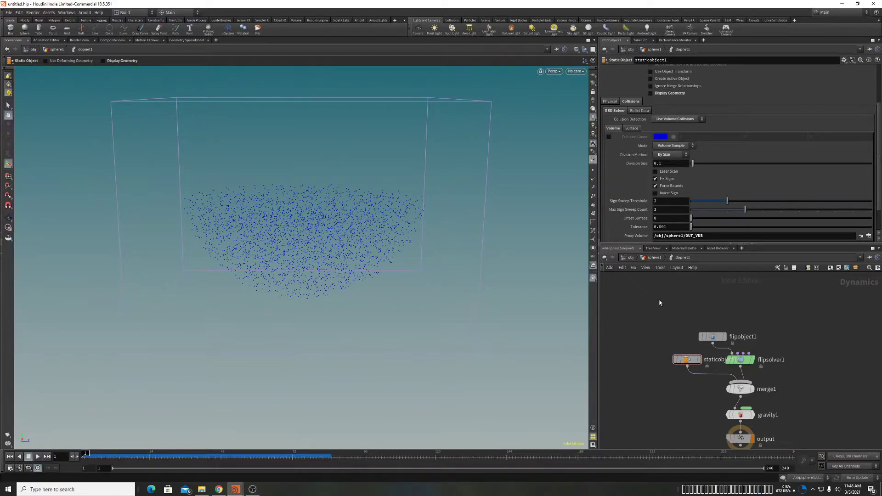
pyautogui.click(713, 336)
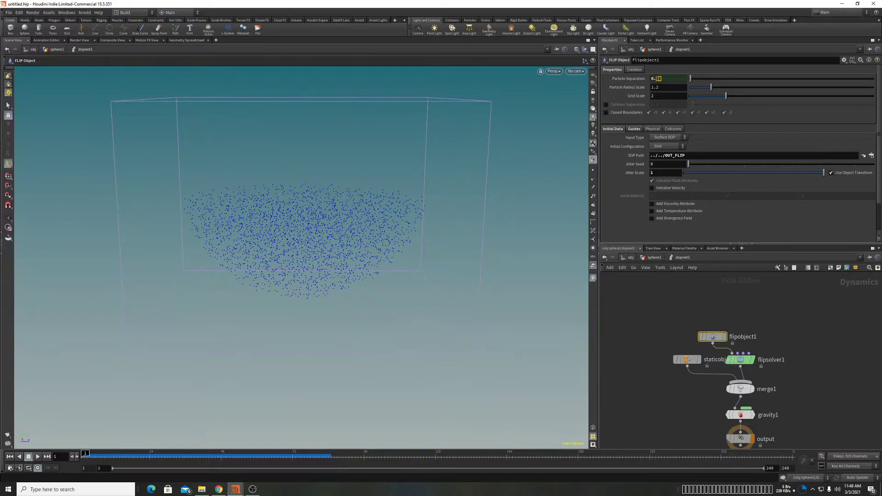
pyautogui.click(659, 79)
pyautogui.press('Return')
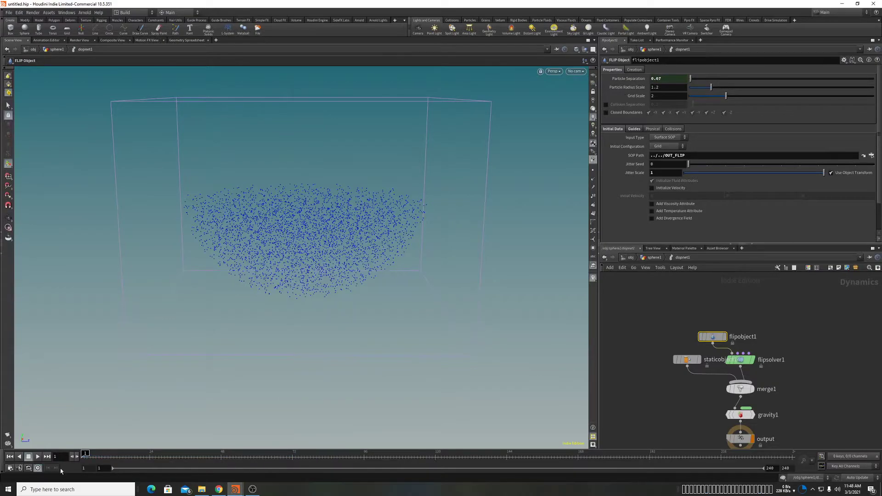
pyautogui.click(666, 78)
pyautogui.write('5')
pyautogui.press('Return')
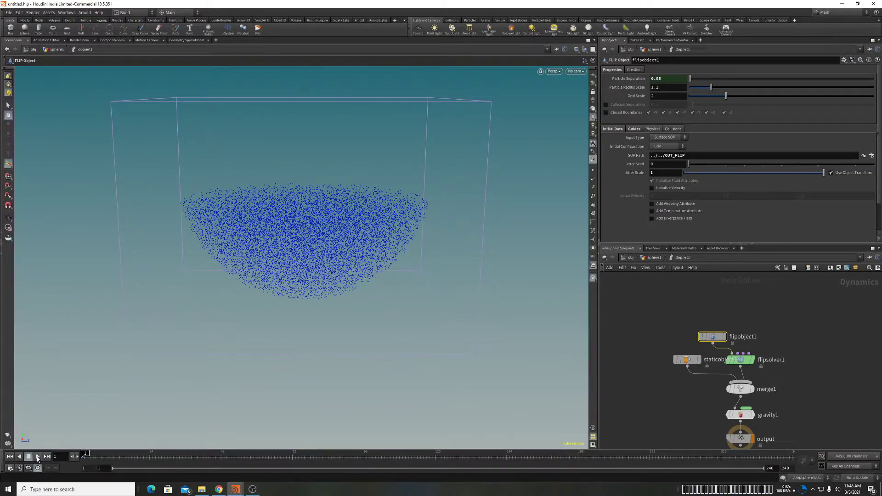
pyautogui.click(38, 456)
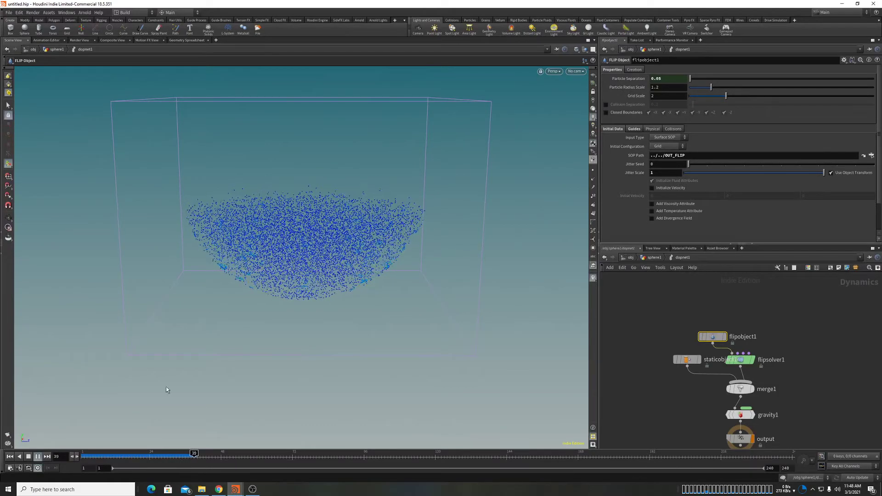
pyautogui.press('Escape')
# Lower Particle Separation to 0.02 and replay the simulation from the first frame
pyautogui.click(662, 79)
pyautogui.press('BackSpace')
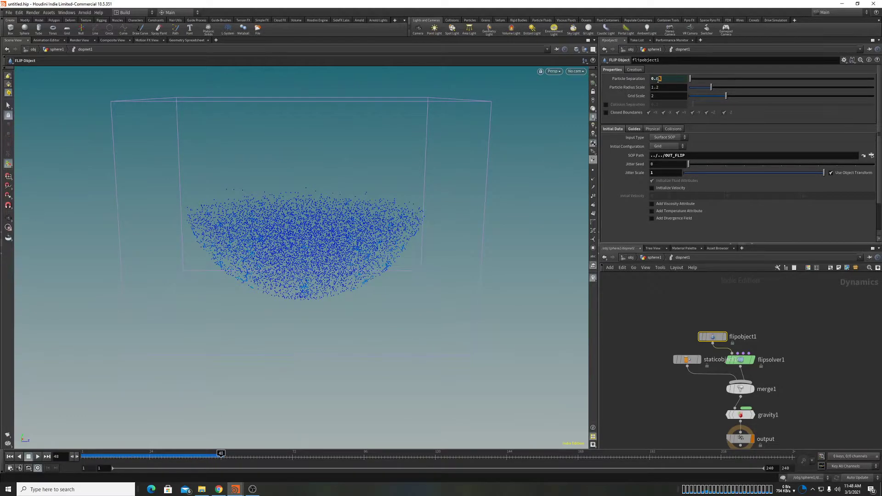
pyautogui.write('2')
pyautogui.press('Return')
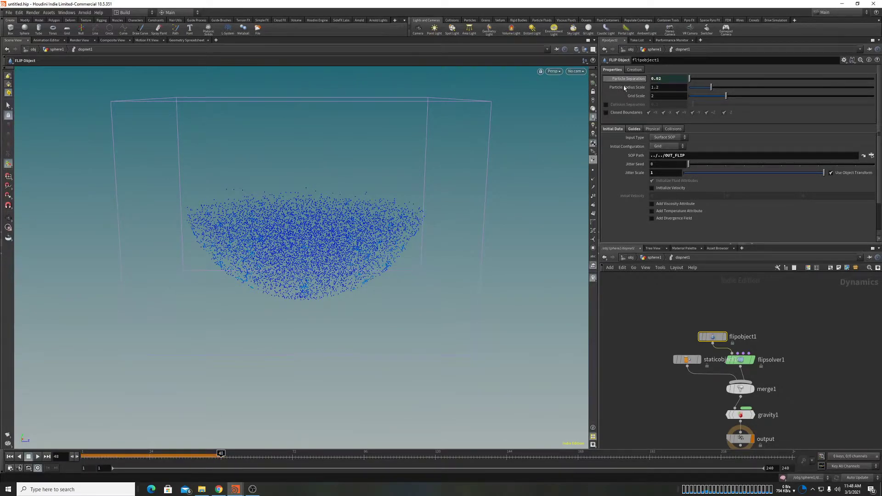
pyautogui.click(9, 456)
pyautogui.click(38, 456)
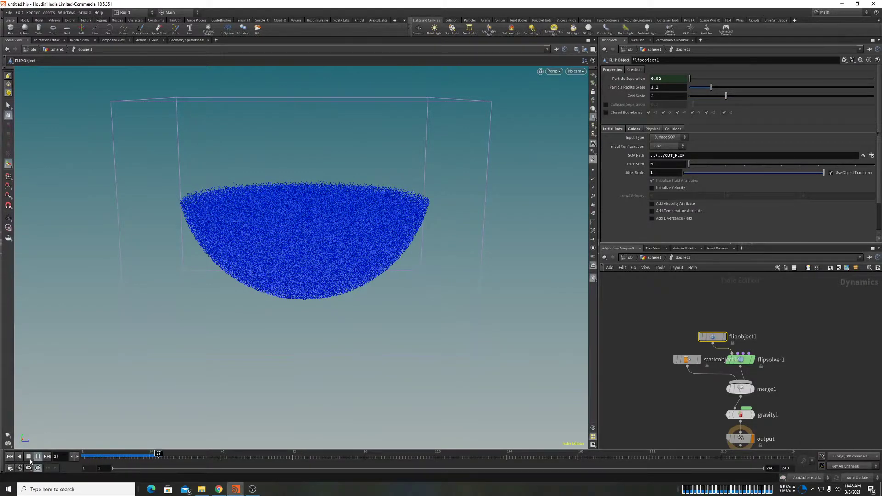
# Return to frame 1 and restore Particle Separation to 0.08
pyautogui.hotkey('ctrl', 'Up')
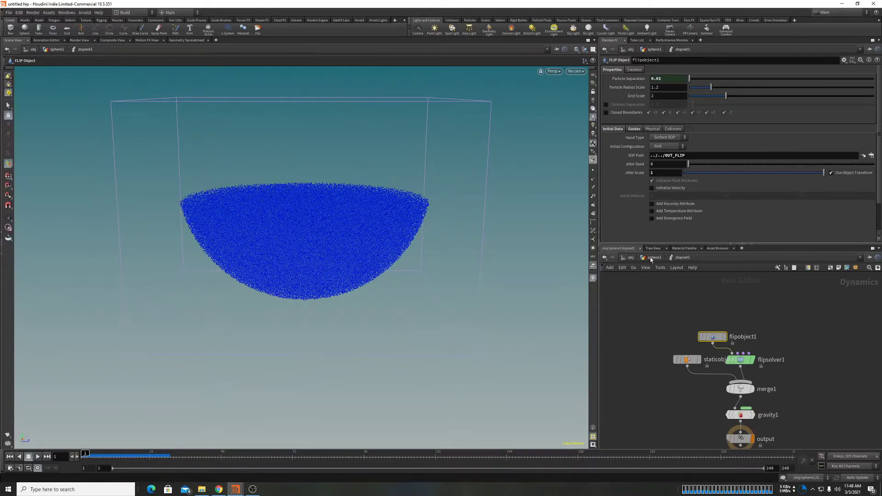
pyautogui.click(663, 79)
pyautogui.press('Return')
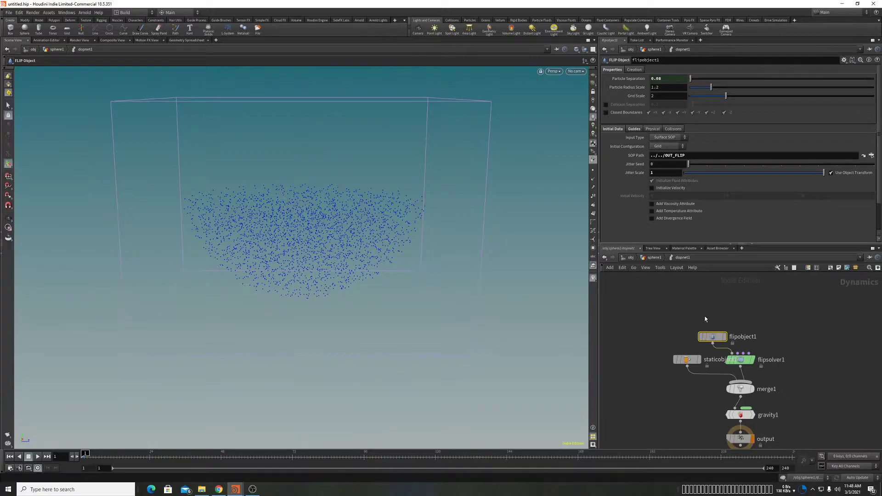
# In sphere1, read dopio1's node info showing 0.16 voxel fields, cancelling the slow cook
pyautogui.click(604, 293)
pyautogui.click(651, 259)
pyautogui.click(693, 369)
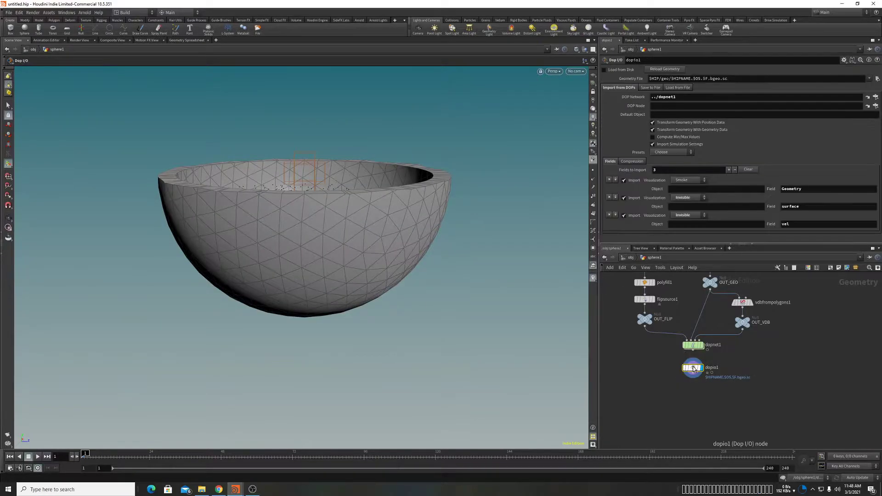
pyautogui.middleClick(694, 368)
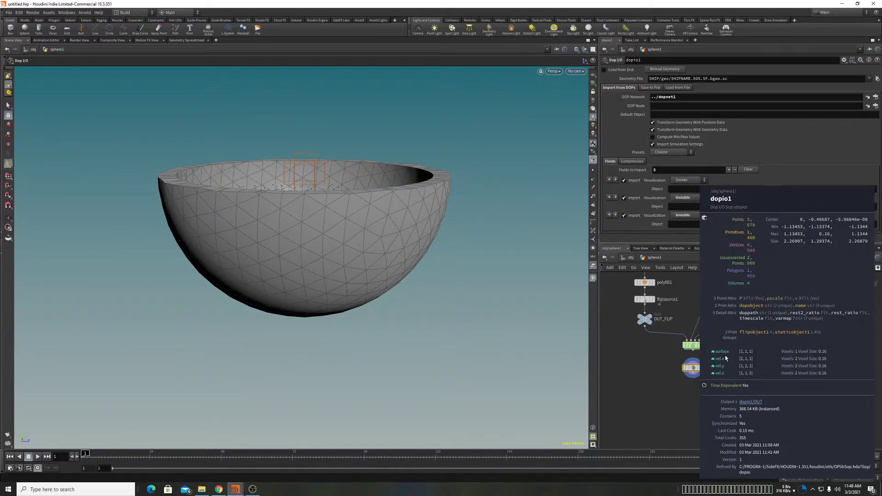
pyautogui.press('Up')
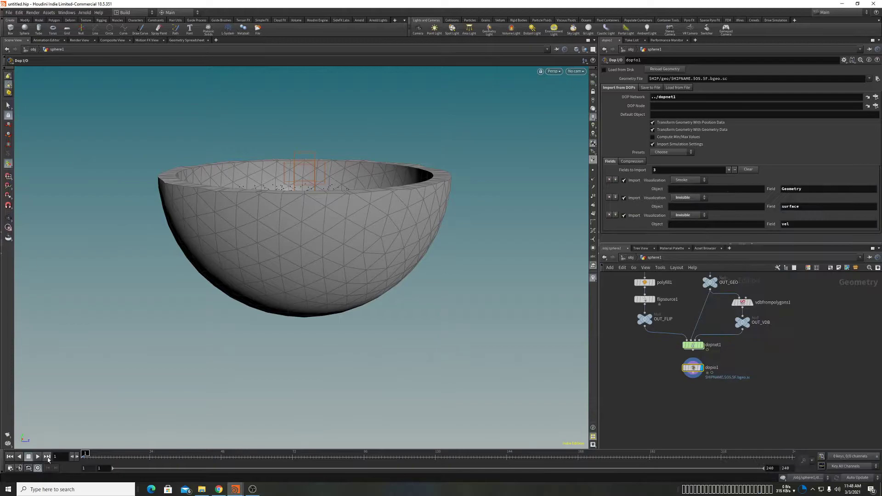
pyautogui.press('Escape')
pyautogui.middleClick(694, 372)
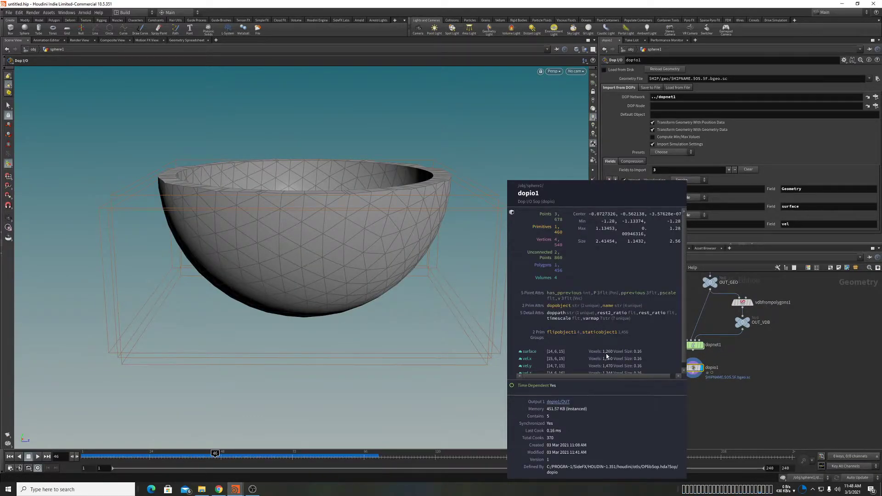
# Inside dopnet1, set flipobject1's Grid Scale to 1 and replay the simulation to frame 17
pyautogui.doubleClick(695, 344)
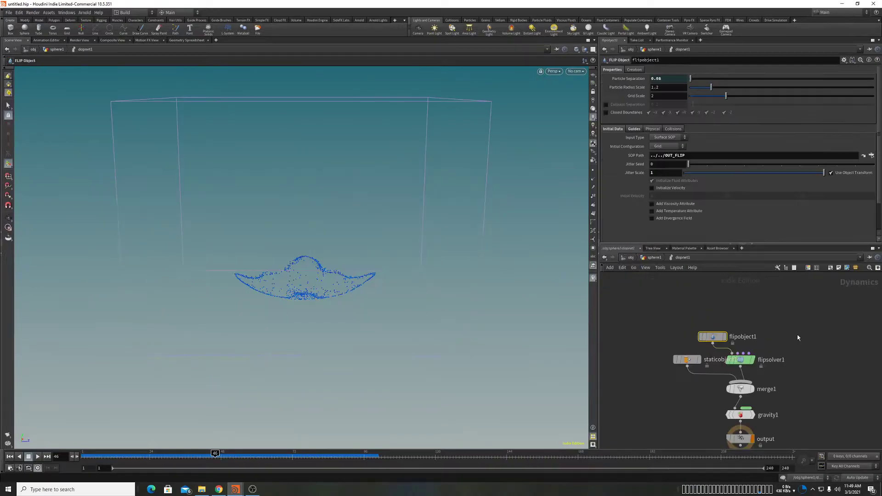
pyautogui.moveTo(670, 301); pyautogui.dragTo(724, 340)
pyautogui.moveTo(637, 99)
pyautogui.hotkey('ctrl', 'Up')
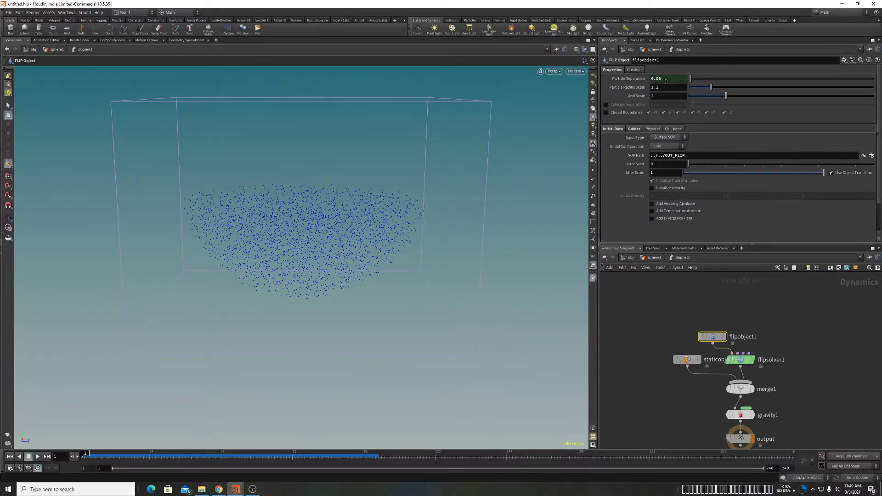
pyautogui.click(662, 95)
pyautogui.write('1')
pyautogui.press('Return')
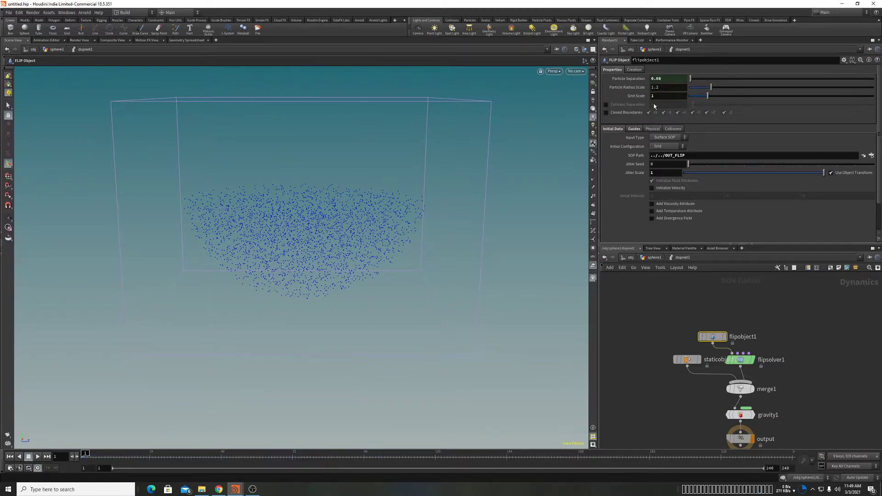
pyautogui.press('Up')
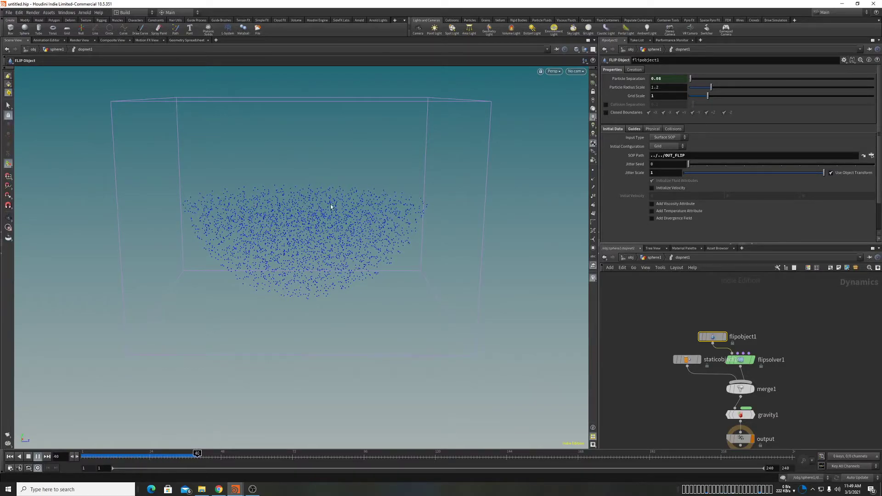
pyautogui.click(28, 457)
pyautogui.click(128, 454)
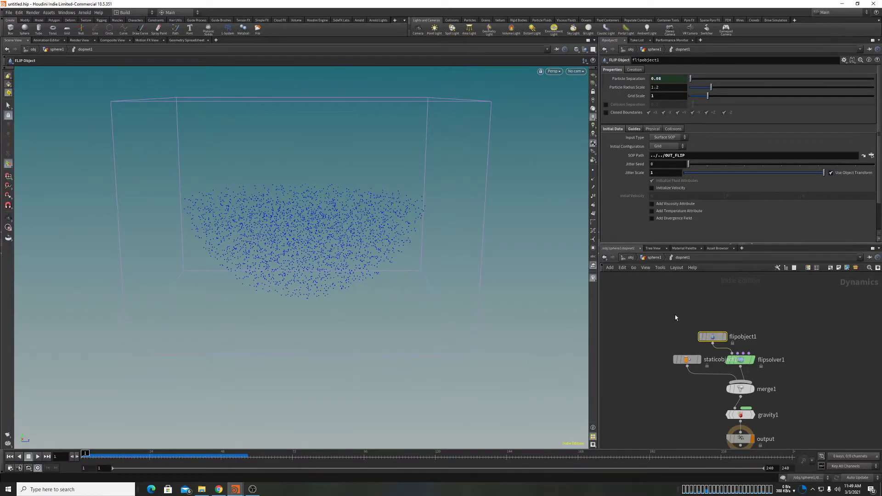
# Verify in dopio1's node info that fields now use a 0.08 voxel size, then re-enter dopnet1
pyautogui.click(654, 257)
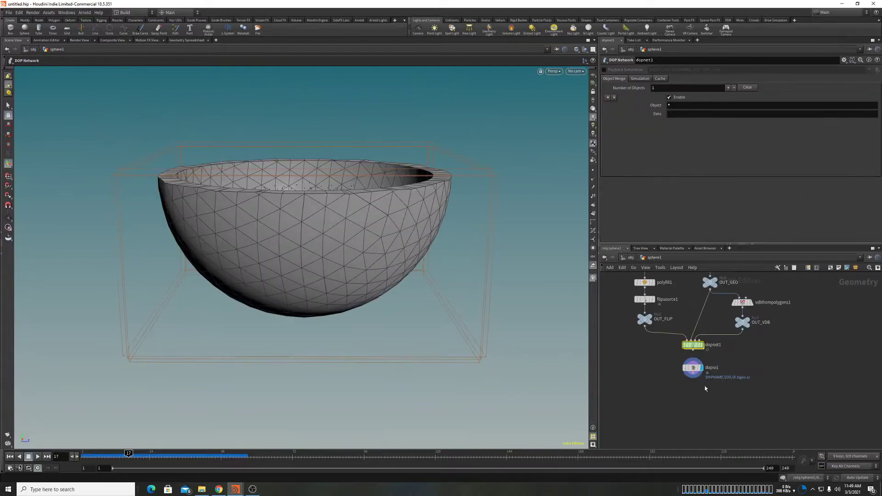
pyautogui.middleClick(731, 370)
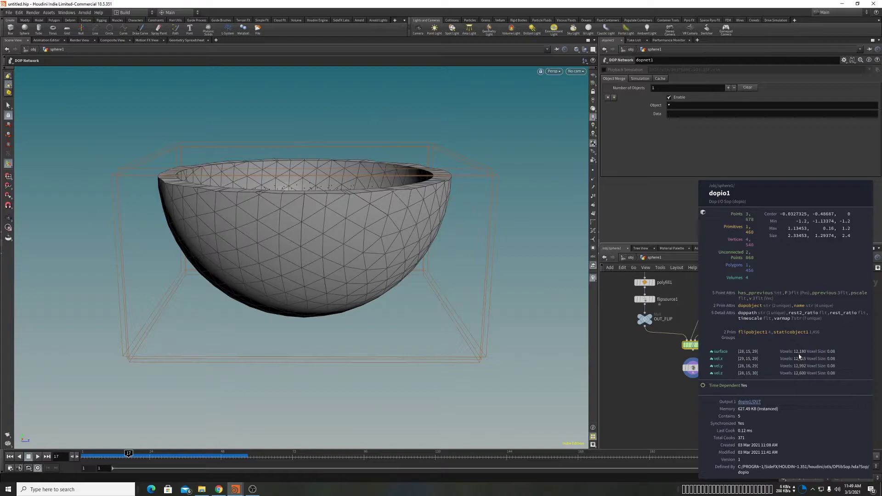
pyautogui.moveTo(799, 355); pyautogui.dragTo(793, 356, button='middle')
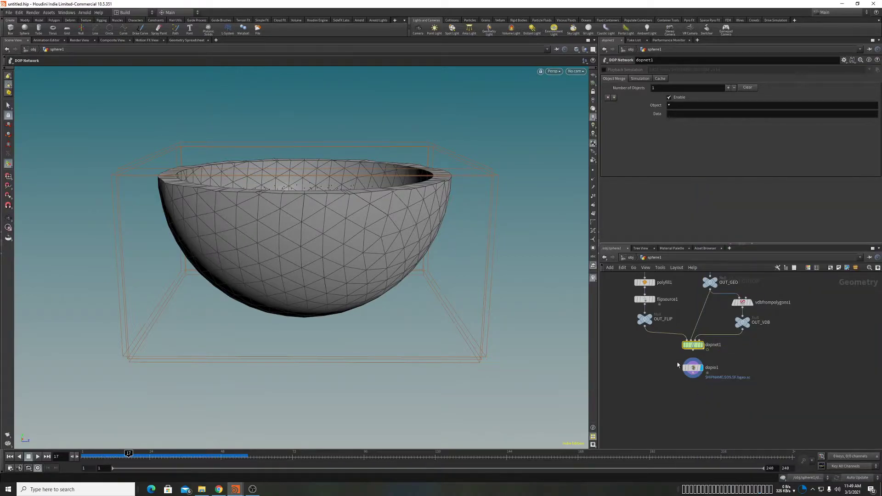
pyautogui.doubleClick(693, 344)
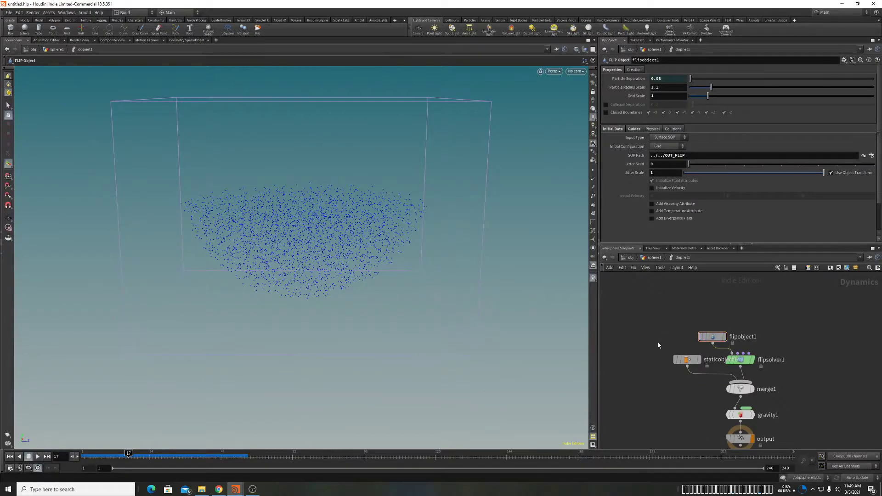
# Switch to the other scene window and orbit the water bowl while scrubbing from frame 1 to 23
pyautogui.moveTo(235, 489)
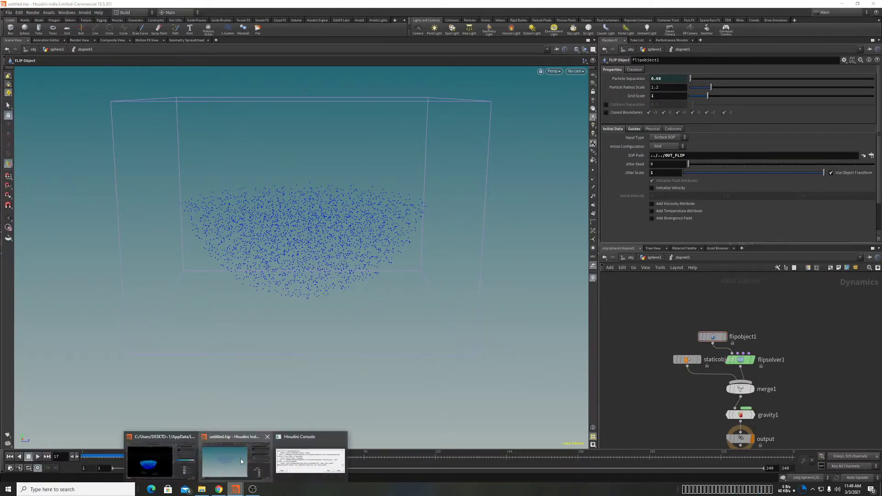
pyautogui.click(279, 433)
pyautogui.moveTo(246, 290); pyautogui.dragTo(306, 279)
pyautogui.moveTo(354, 327); pyautogui.dragTo(355, 275)
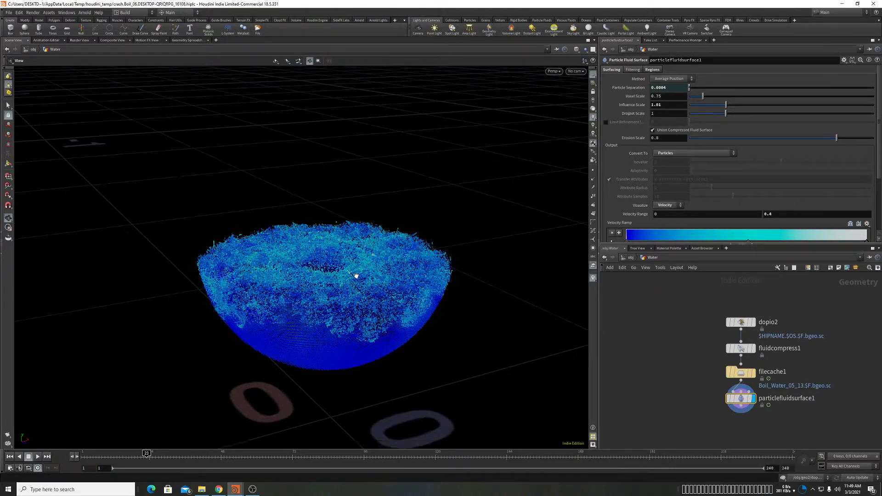
pyautogui.moveTo(309, 295); pyautogui.dragTo(213, 349)
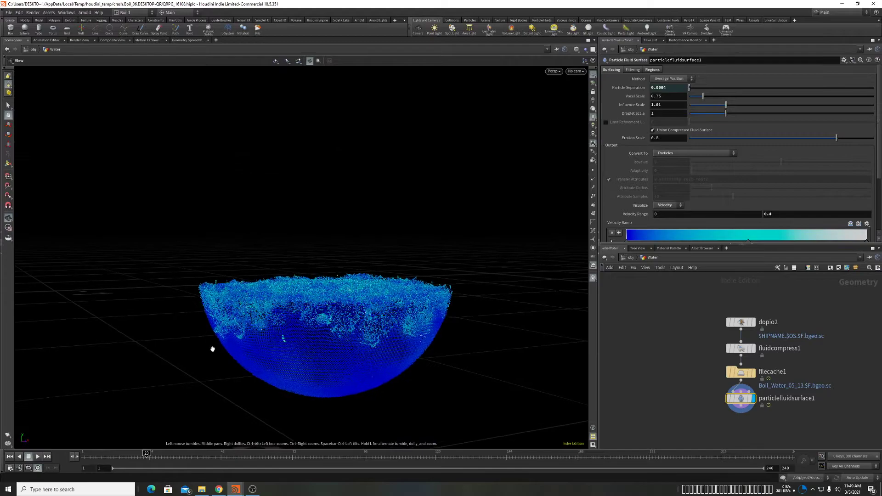
pyautogui.click(9, 457)
pyautogui.moveTo(339, 335); pyautogui.dragTo(252, 288)
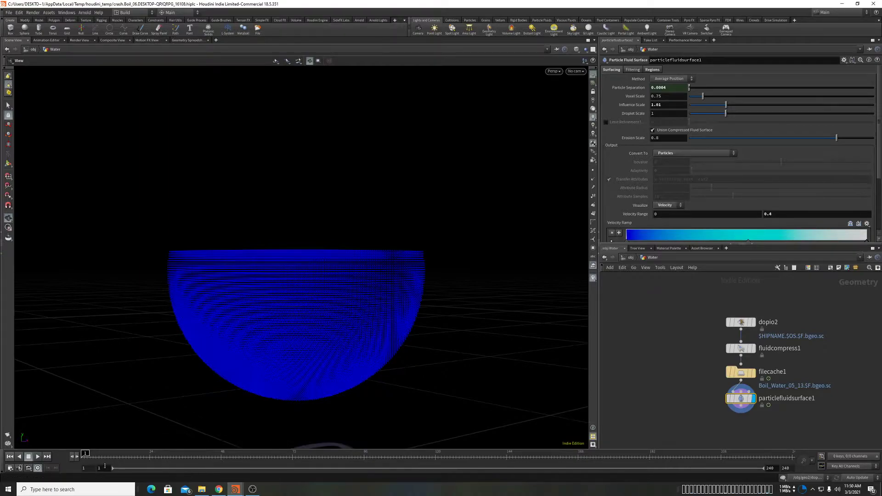
pyautogui.moveTo(105, 459)
pyautogui.mouseDown()
pyautogui.moveTo(148, 456)
pyautogui.moveTo(131, 454)
pyautogui.mouseUp()
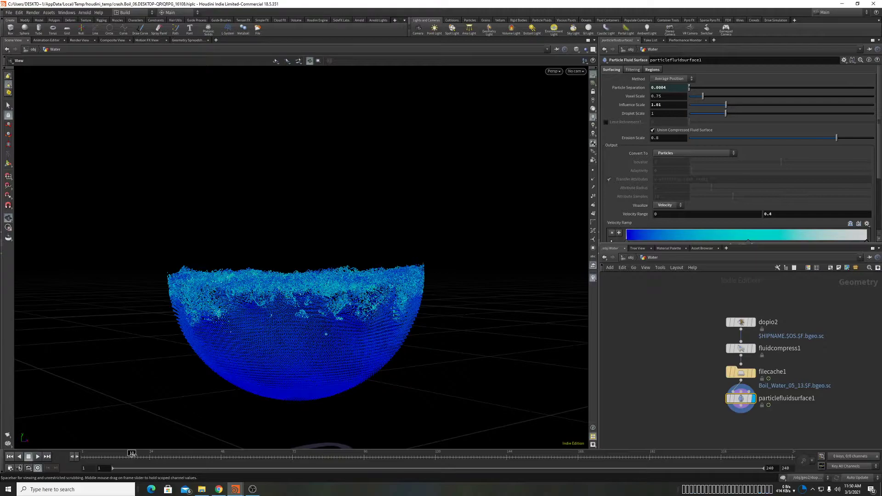
pyautogui.moveTo(252, 222); pyautogui.dragTo(234, 303)
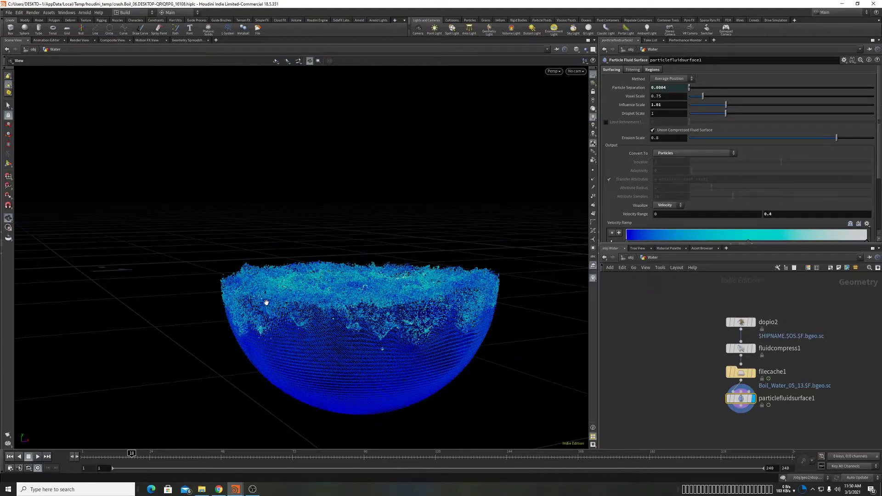
pyautogui.moveTo(266, 303); pyautogui.dragTo(573, 301)
pyautogui.click(639, 259)
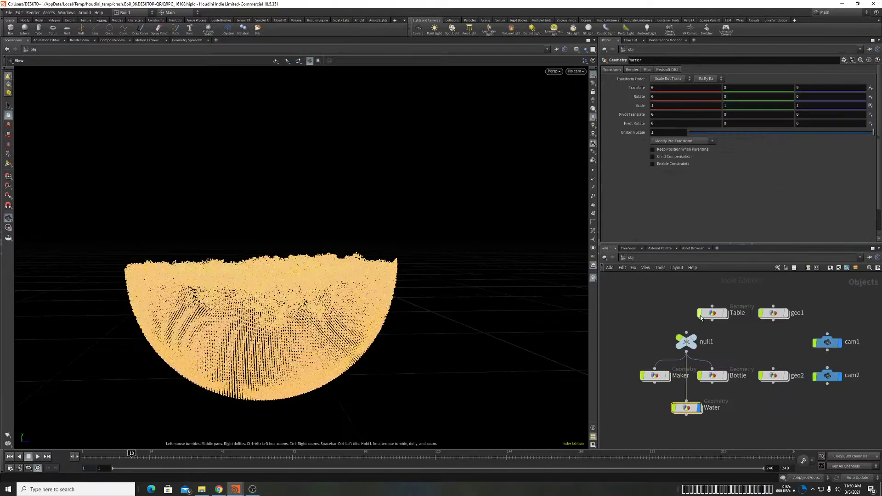
pyautogui.doubleClick(693, 373)
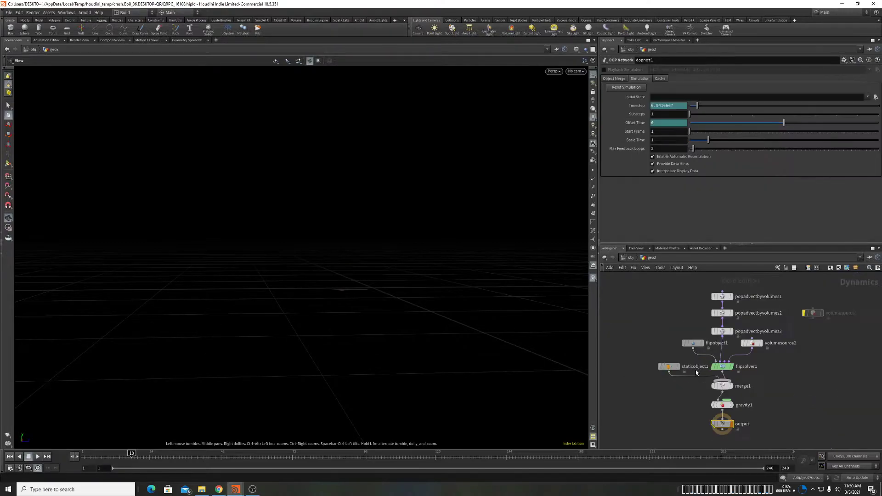
pyautogui.click(695, 345)
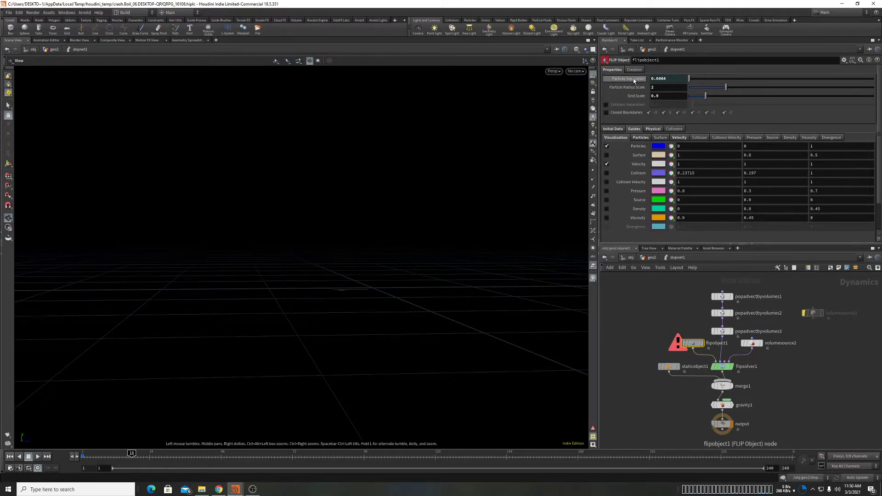
pyautogui.moveTo(633, 78)
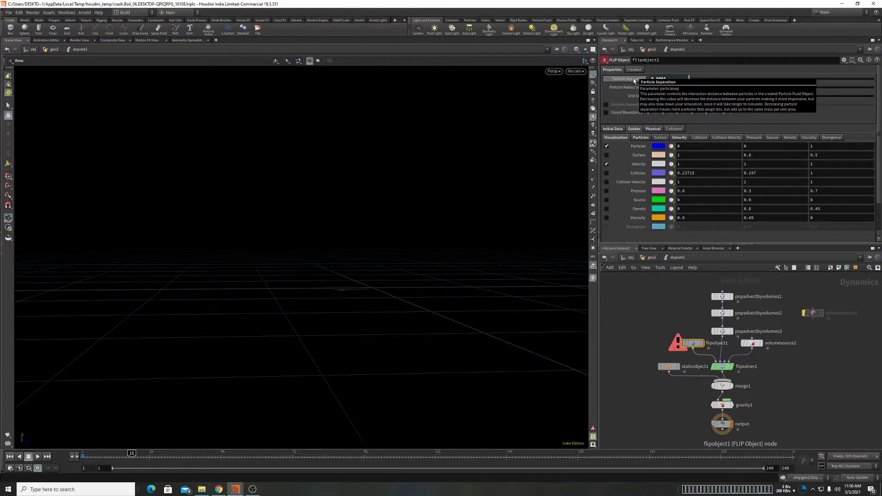
pyautogui.click(651, 258)
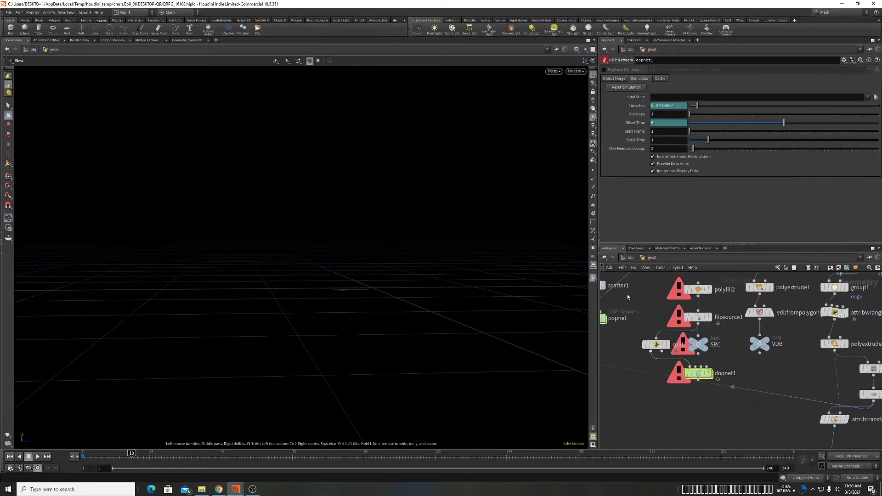
pyautogui.click(630, 257)
pyautogui.doubleClick(685, 407)
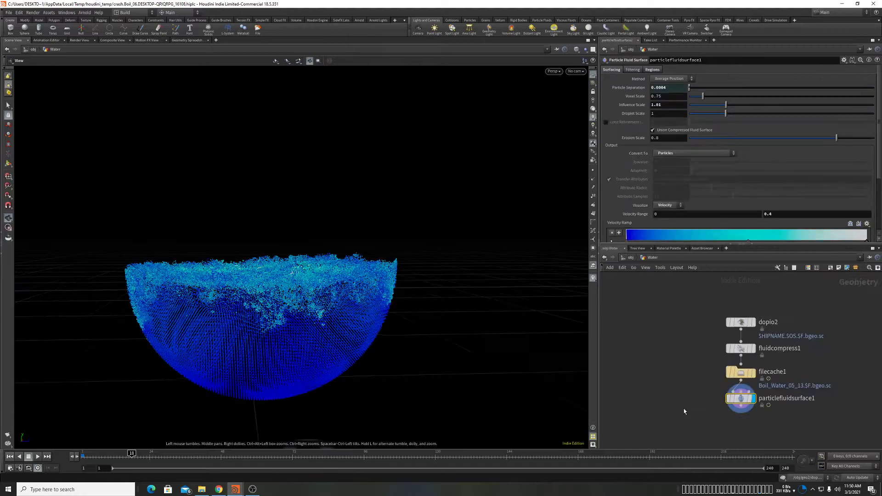
pyautogui.click(741, 372)
pyautogui.click(739, 401)
pyautogui.middleClick(734, 400)
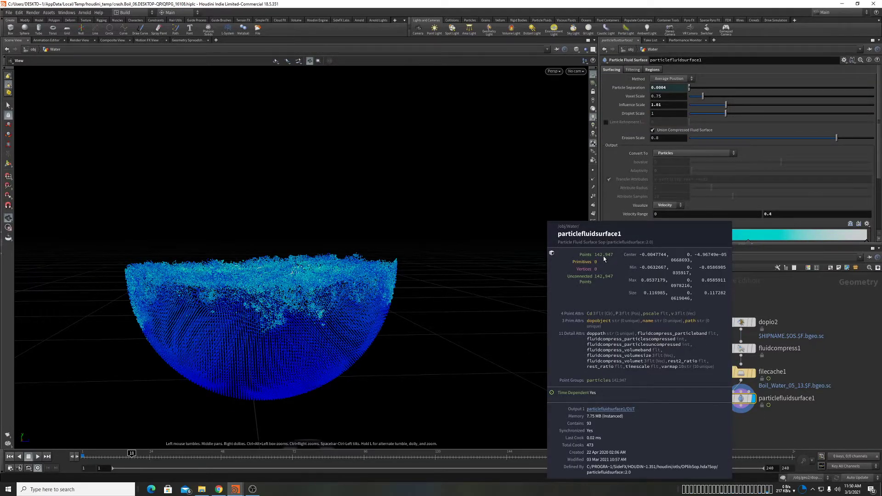
pyautogui.click(740, 373)
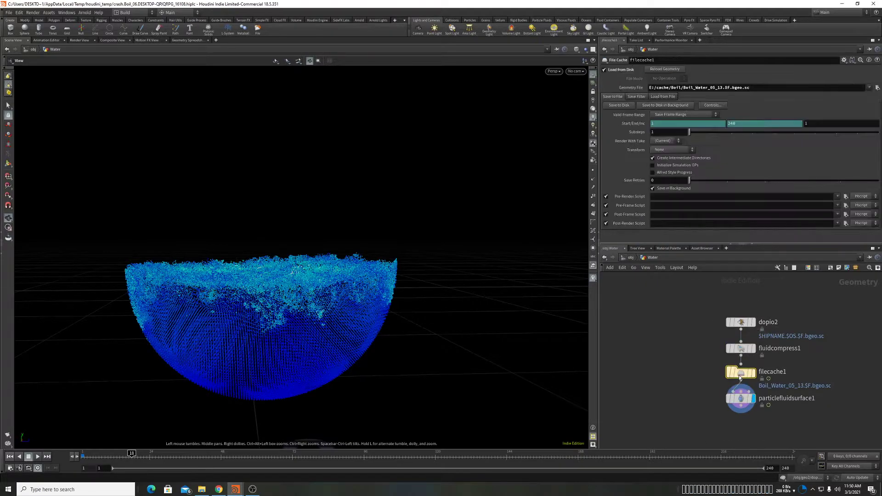
pyautogui.middleClick(739, 375)
pyautogui.scroll(-1, 653, 384)
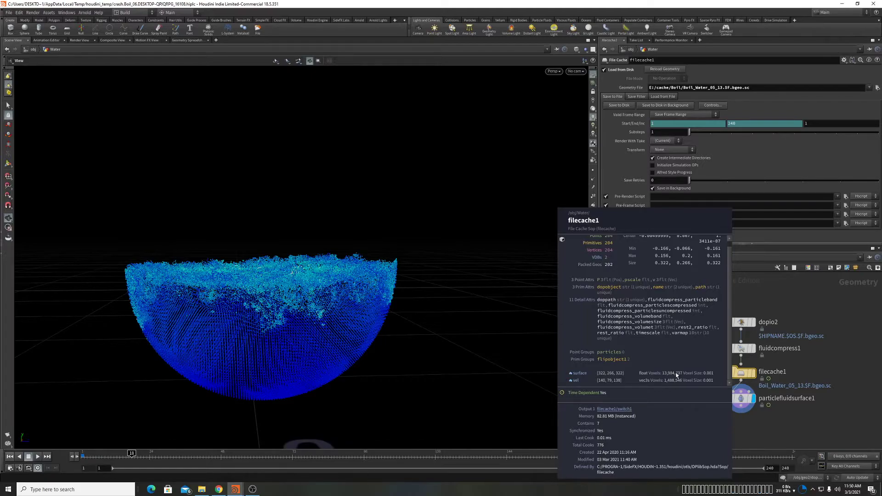
pyautogui.moveTo(296, 341); pyautogui.dragTo(344, 297)
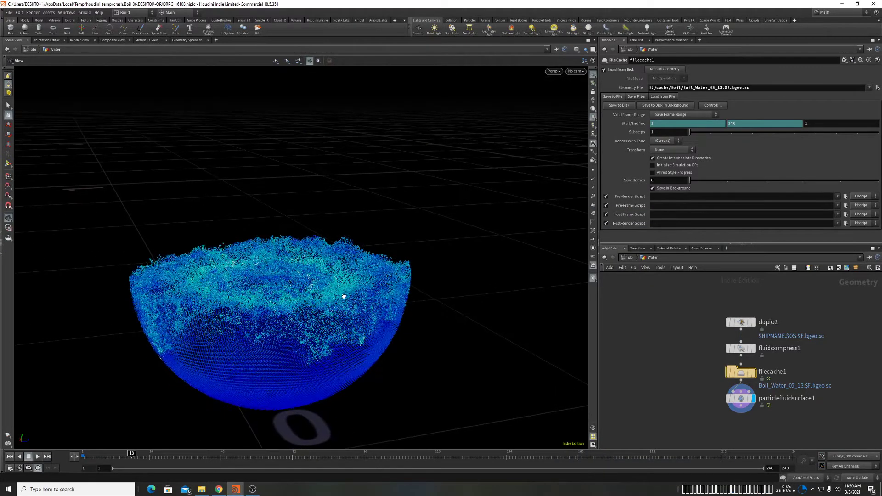
pyautogui.press('u')
# Dive into geo2's dopnet1 to check Particle Radius Scale, then bring up the FLIP Solver documentation
pyautogui.click(762, 393)
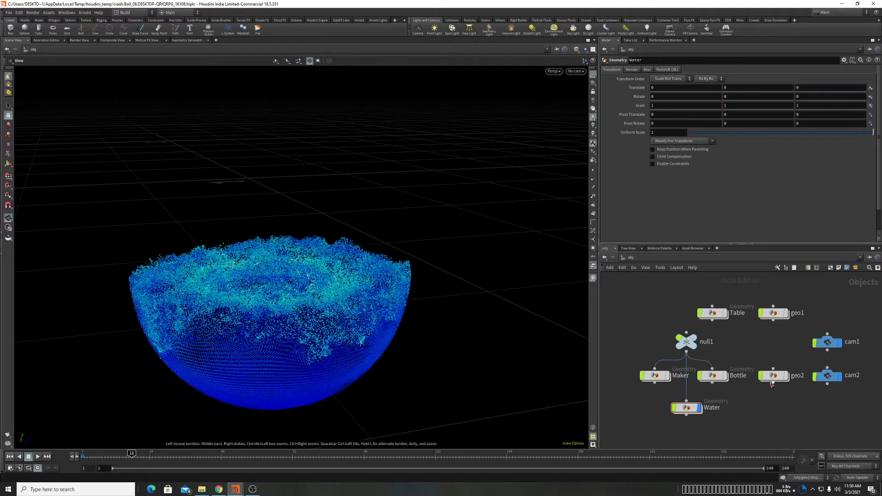
pyautogui.doubleClick(772, 378)
pyautogui.doubleClick(698, 373)
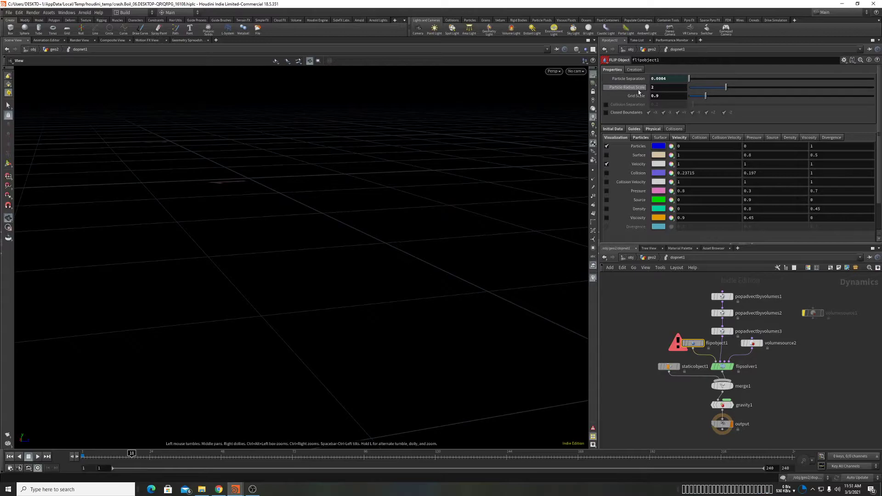
pyautogui.moveTo(638, 91)
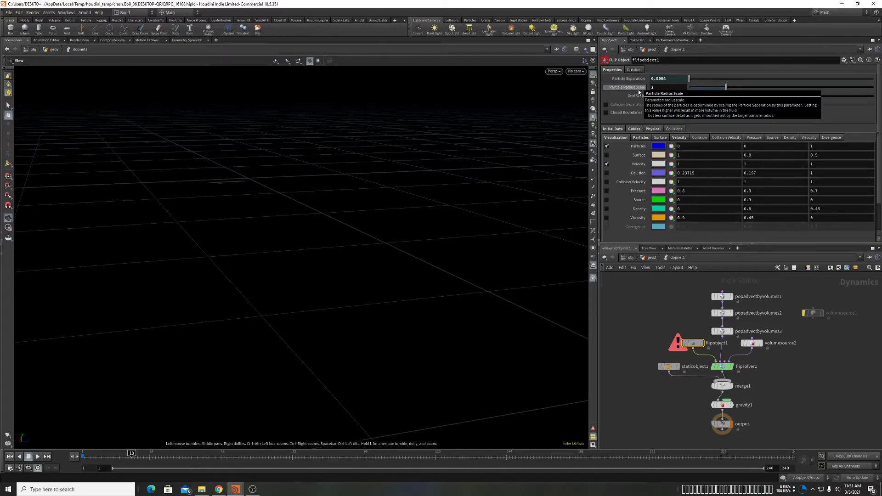
pyautogui.click(218, 489)
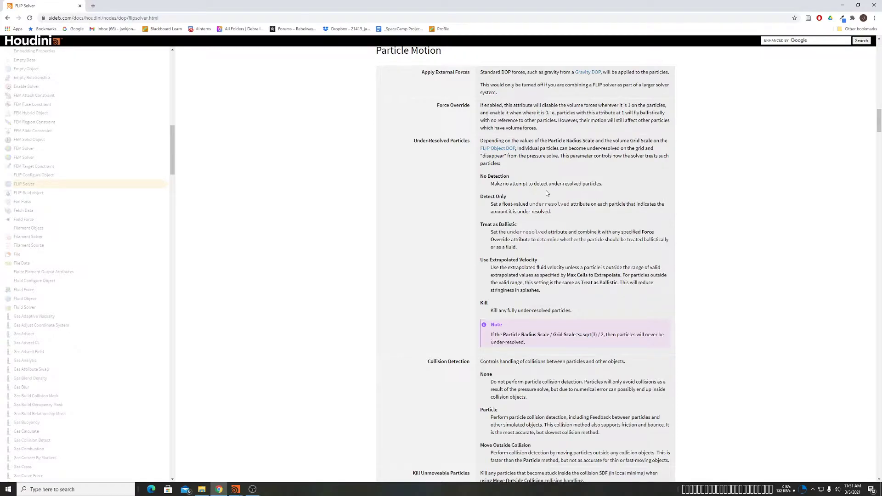
# Study the Under-Resolved Particles note: Particle Radius Scale / Grid Scale should be at least sqrt(3)/2
pyautogui.moveTo(491, 335); pyautogui.dragTo(566, 343)
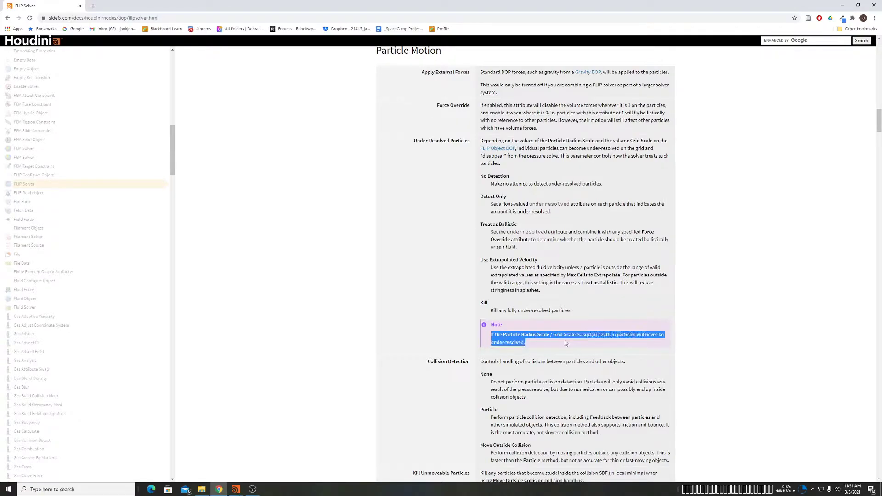
pyautogui.click(566, 343)
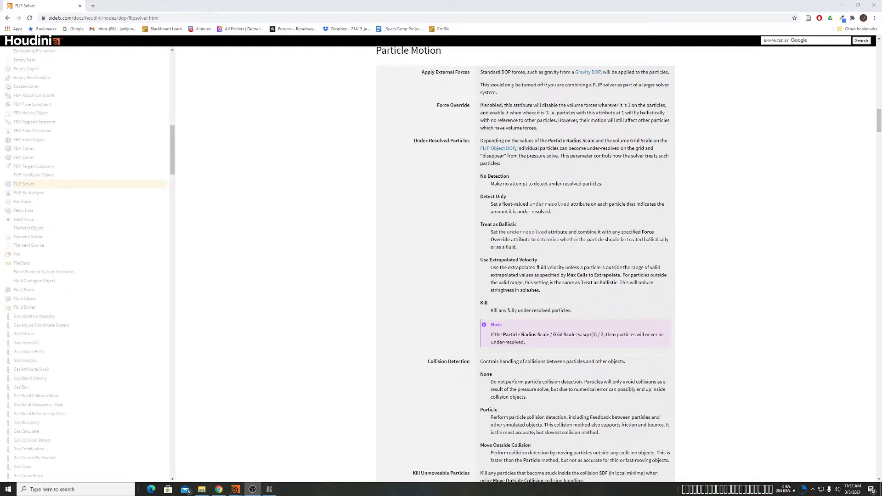
pyautogui.click(547, 319)
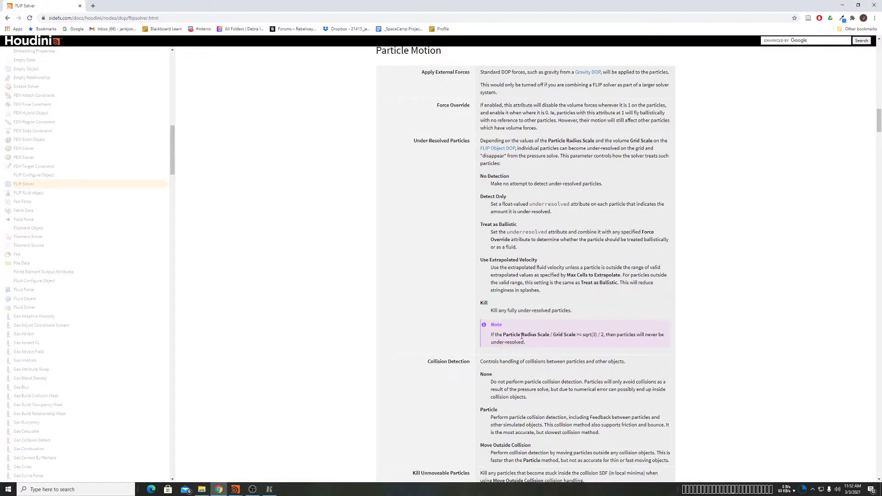
pyautogui.moveTo(503, 336)
pyautogui.mouseDown()
pyautogui.moveTo(606, 334)
pyautogui.moveTo(503, 335)
pyautogui.mouseUp()
pyautogui.moveTo(584, 336); pyautogui.dragTo(602, 335)
pyautogui.click(597, 336)
pyautogui.moveTo(502, 334); pyautogui.dragTo(600, 336)
pyautogui.click(602, 335)
pyautogui.moveTo(503, 335); pyautogui.dragTo(573, 334)
pyautogui.click(559, 328)
pyautogui.moveTo(504, 335); pyautogui.dragTo(535, 334)
pyautogui.click(463, 336)
# Glance at the untitled.hip scene's FLIP settings, then switch back to the crash.Boil scene
pyautogui.moveTo(250, 483)
pyautogui.click(161, 457)
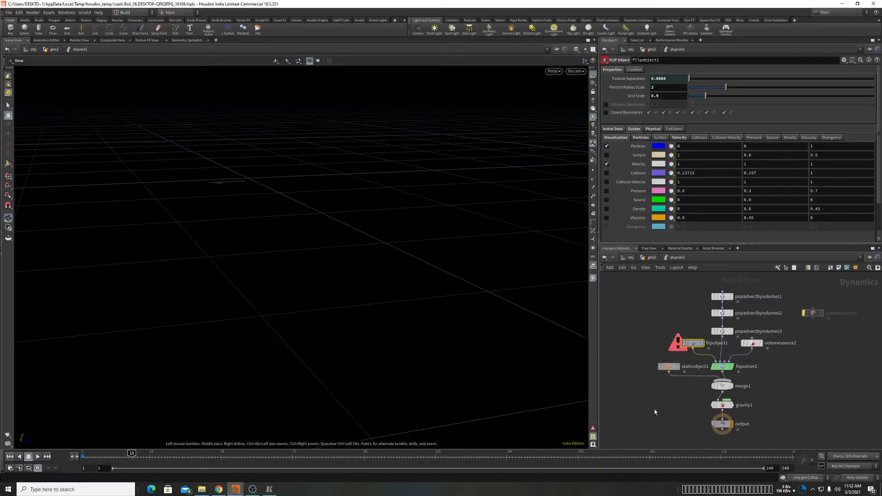
pyautogui.moveTo(663, 324); pyautogui.dragTo(636, 307, button='middle')
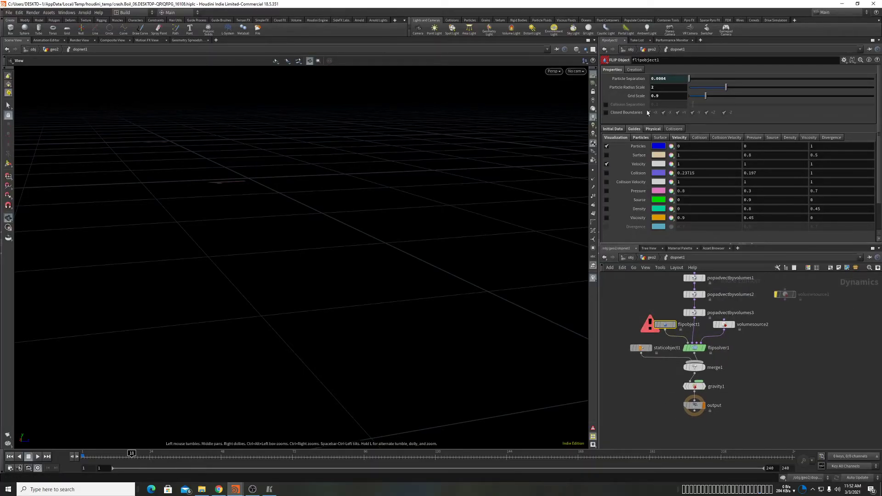
pyautogui.moveTo(235, 489)
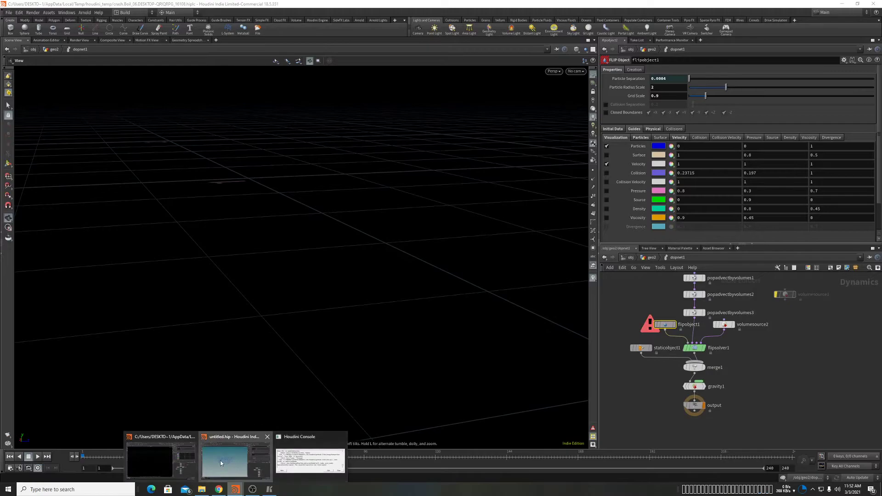
pyautogui.click(220, 462)
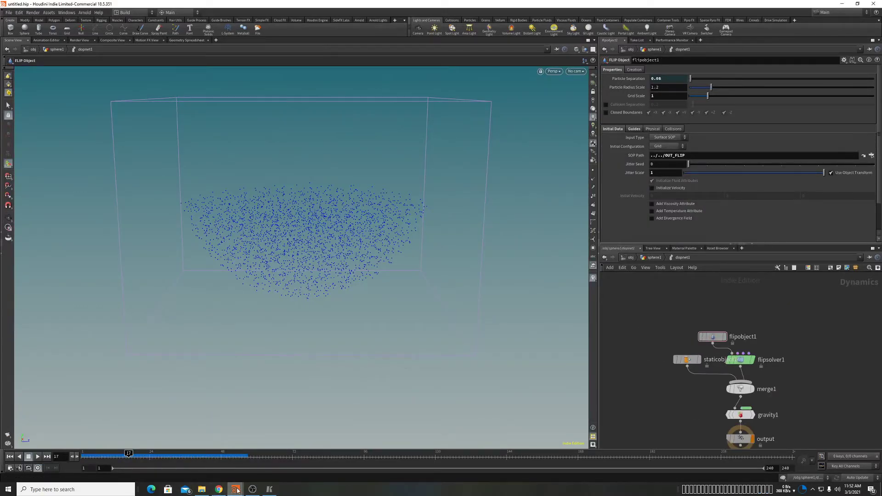
pyautogui.moveTo(235, 488)
pyautogui.click(161, 461)
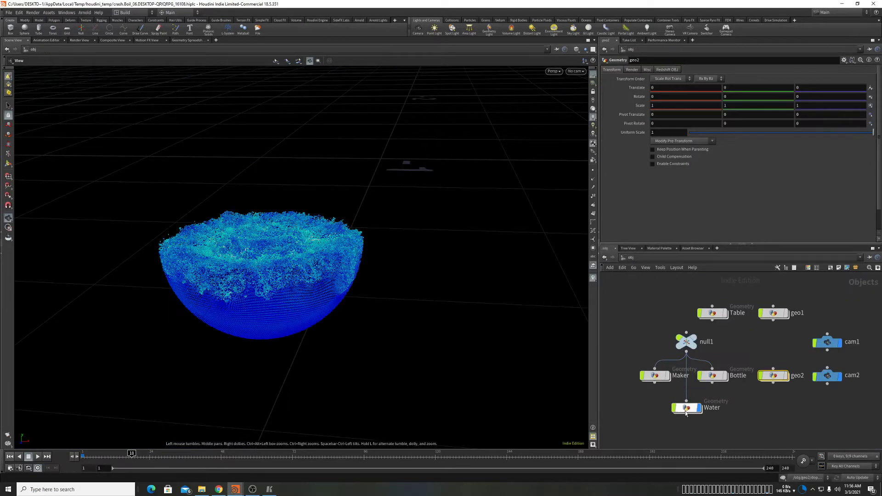
# Load Boil_Water_05_20.$F.bgeo.sc into the Water object's filecache1 and scrub to frame 10
pyautogui.click(686, 413)
pyautogui.click(687, 402)
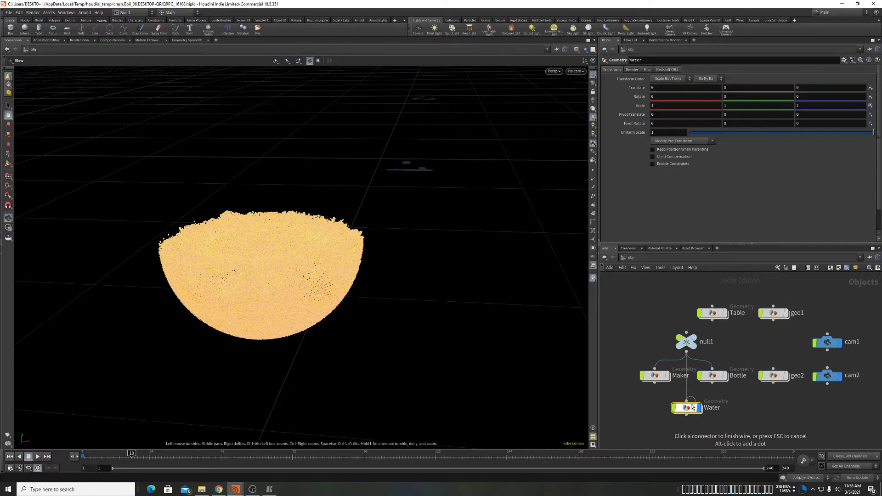
pyautogui.doubleClick(686, 408)
pyautogui.moveTo(269, 264); pyautogui.dragTo(381, 266)
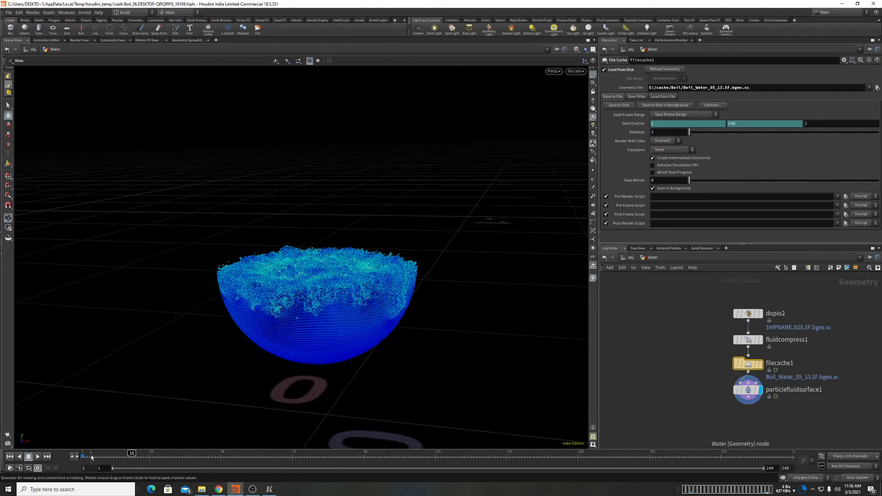
pyautogui.moveTo(91, 457)
pyautogui.mouseDown()
pyautogui.moveTo(83, 457)
pyautogui.moveTo(123, 462)
pyautogui.moveTo(83, 457)
pyautogui.mouseUp()
pyautogui.click(877, 87)
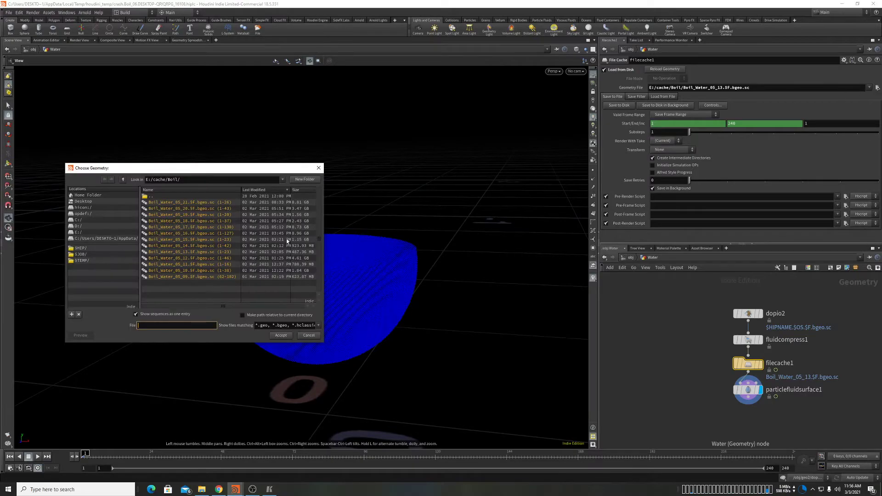
pyautogui.doubleClick(195, 208)
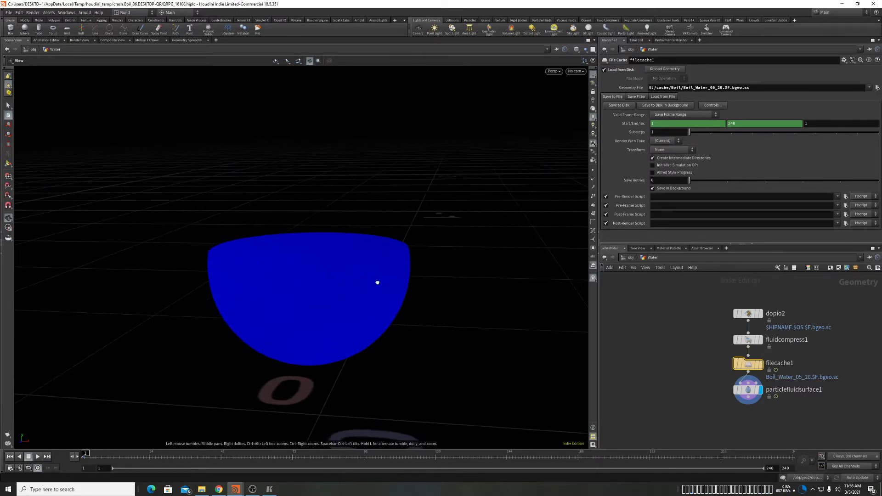
pyautogui.moveTo(84, 457)
pyautogui.mouseDown()
pyautogui.moveTo(157, 465)
pyautogui.moveTo(94, 462)
pyautogui.mouseUp()
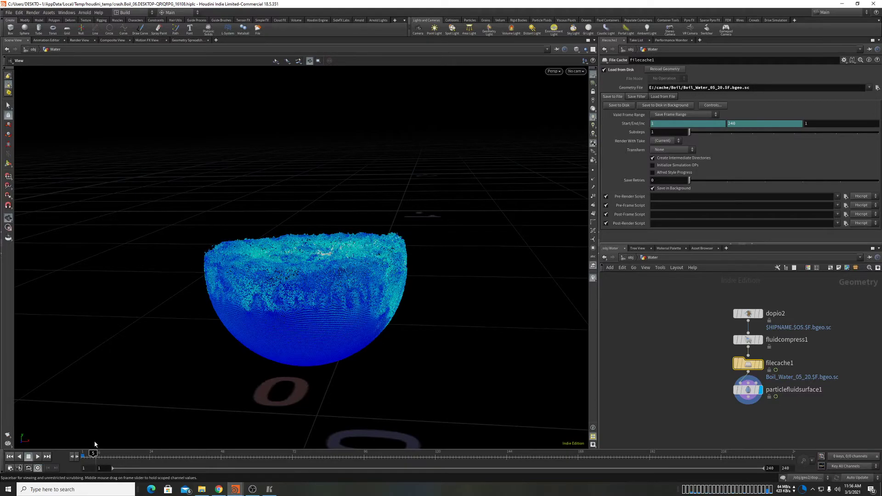
# Bring up untitled.hip, select flipobject1 in dopnet1, and scrub the timeline back to frame 1
pyautogui.moveTo(236, 489)
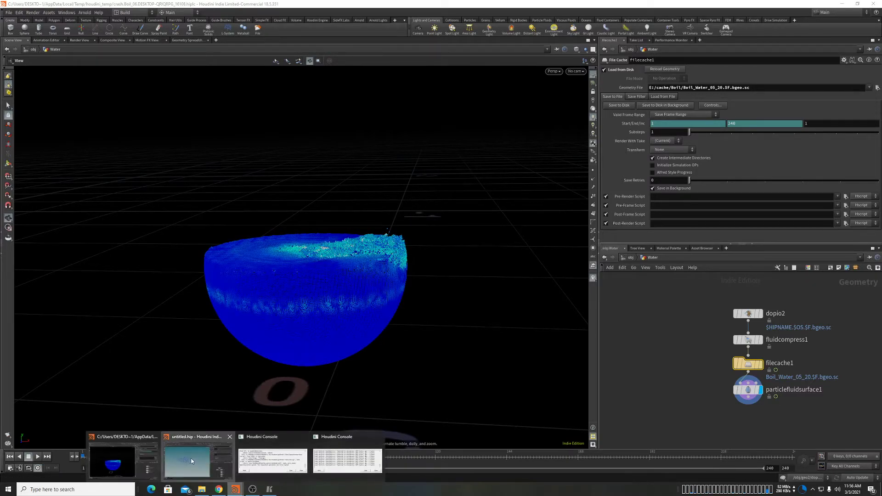
pyautogui.click(193, 459)
pyautogui.moveTo(657, 310); pyautogui.dragTo(732, 349)
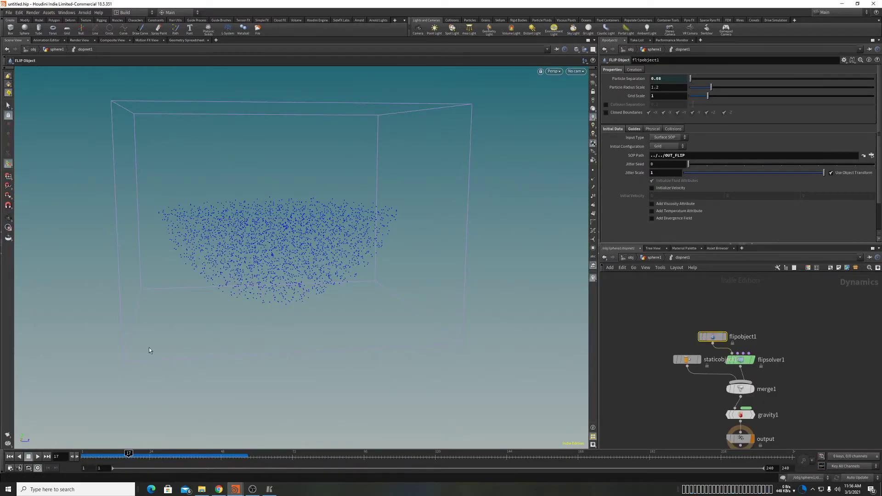
pyautogui.click(105, 462)
pyautogui.moveTo(106, 462); pyautogui.dragTo(85, 462)
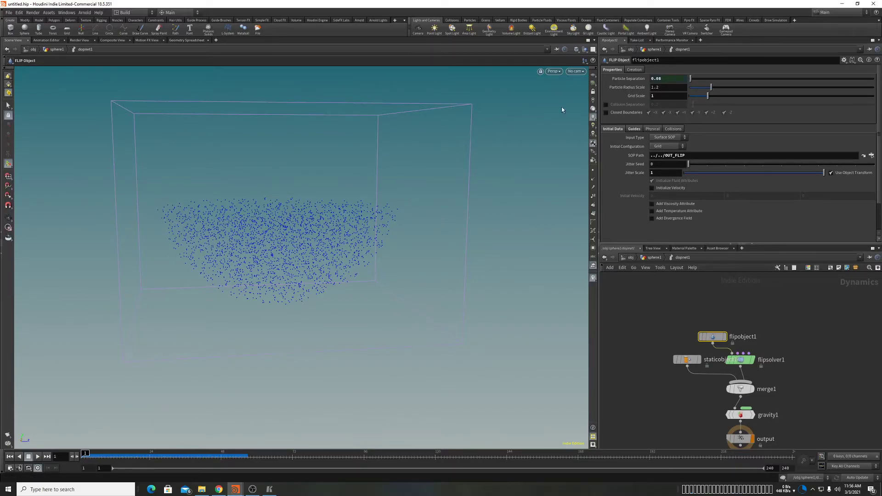